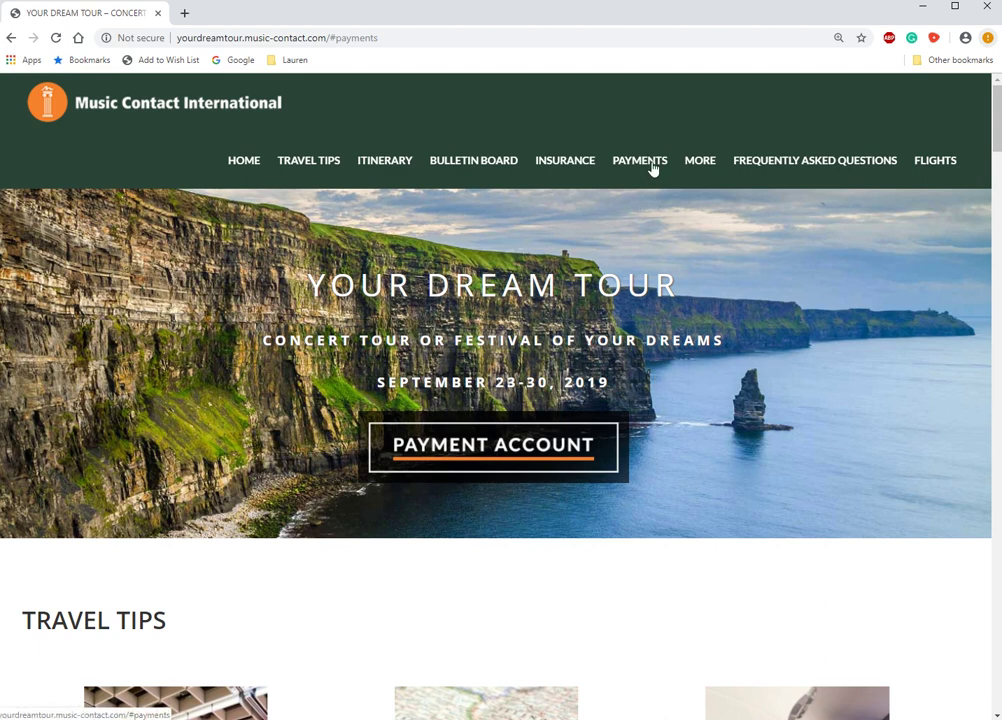
# - Bring the tour page's Payment Account section and its Register for Your Tour area into view
pyautogui.scroll(-9, 608, 532)
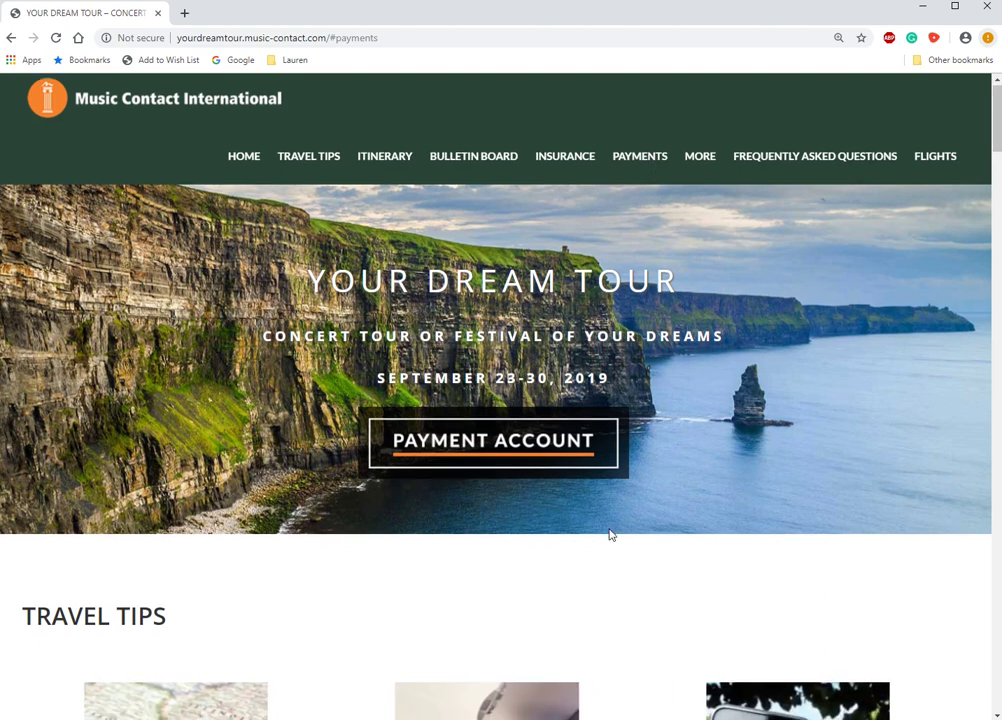
pyautogui.scroll(-6, 611, 536)
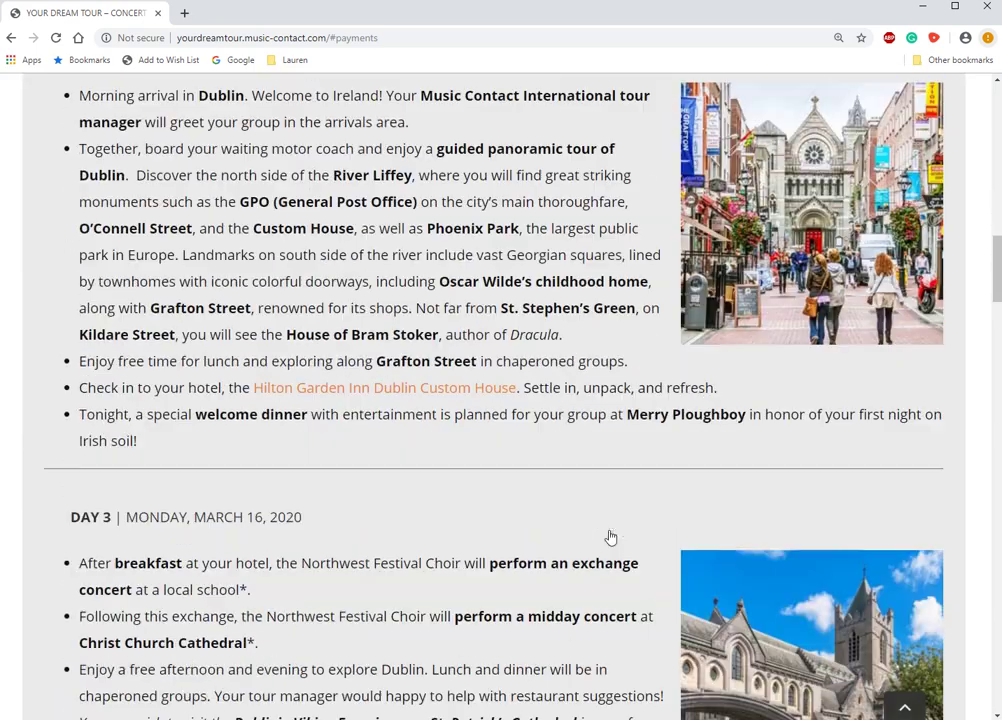
pyautogui.scroll(15, 608, 537)
pyautogui.scroll(3, 610, 538)
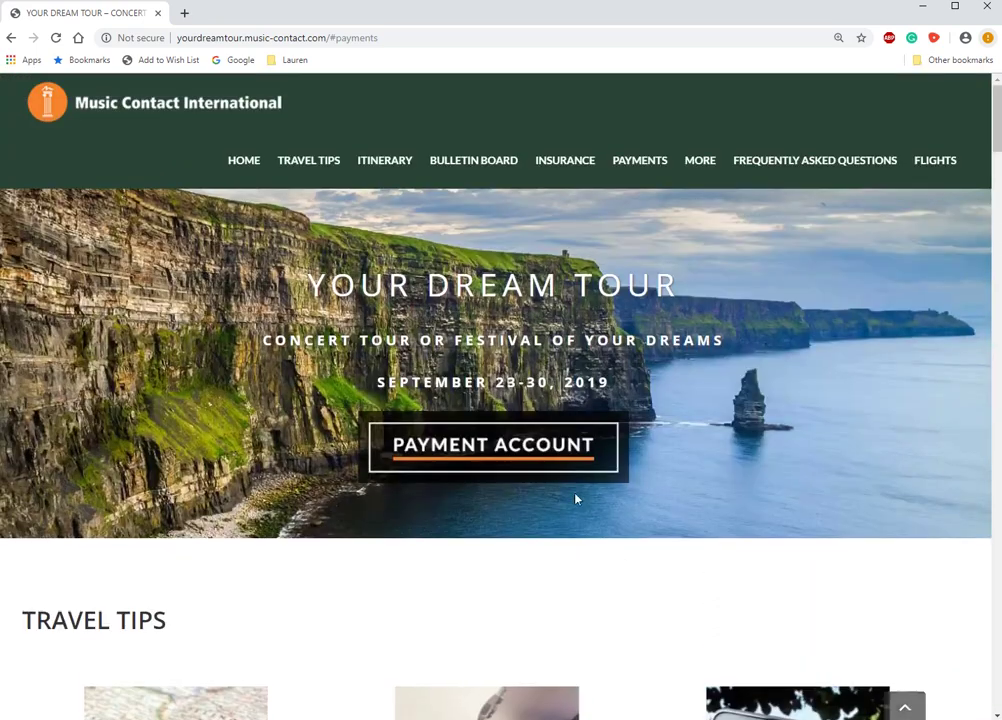
pyautogui.click(538, 446)
pyautogui.scroll(12, 583, 360)
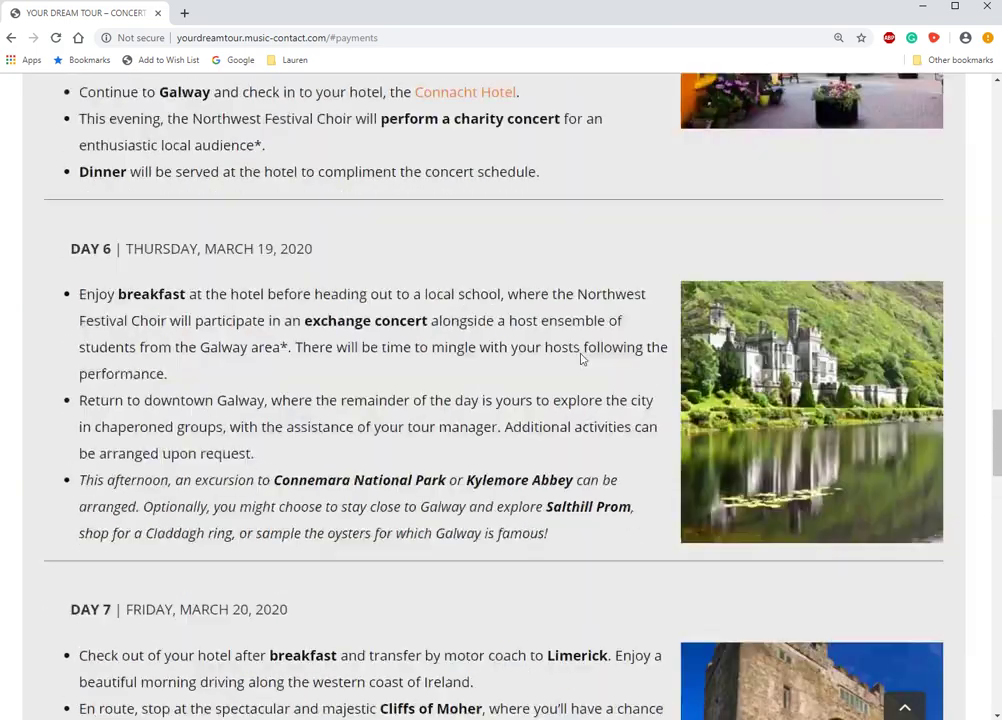
pyautogui.scroll(-12, 583, 370)
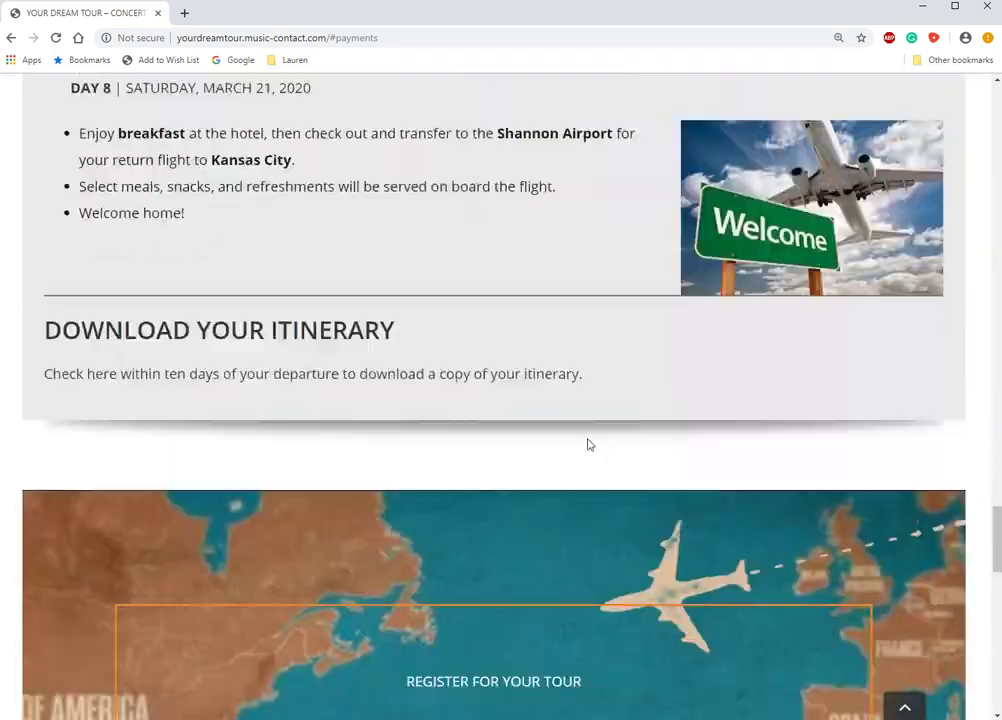
pyautogui.scroll(1, 583, 436)
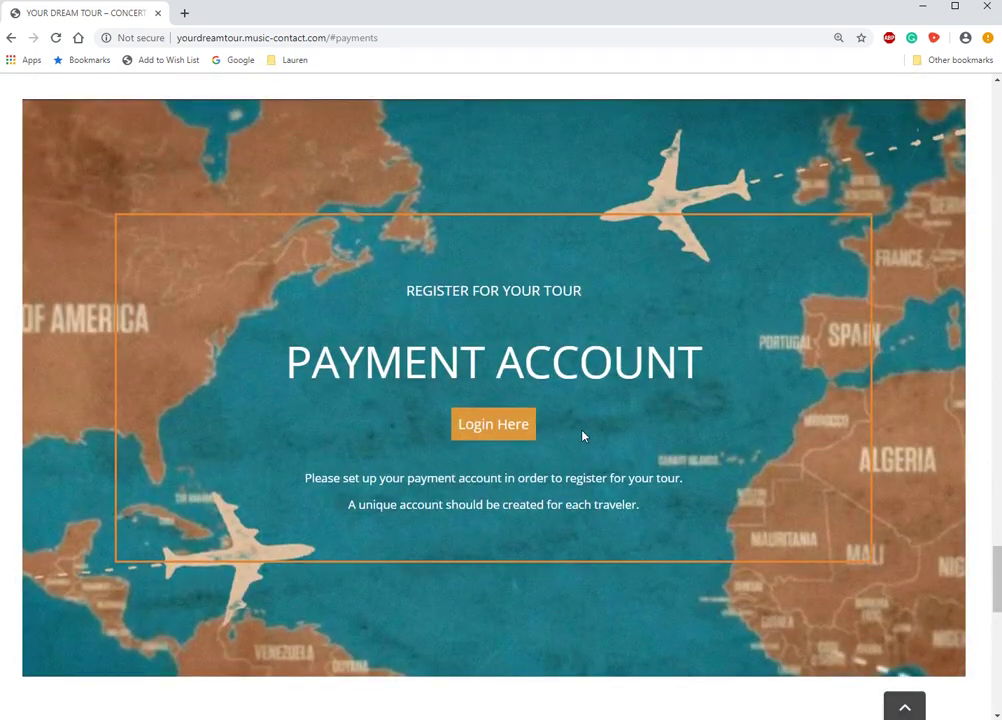
# - Open the payment site's login page from the Payment Account section's Login Here button
pyautogui.click(491, 425)
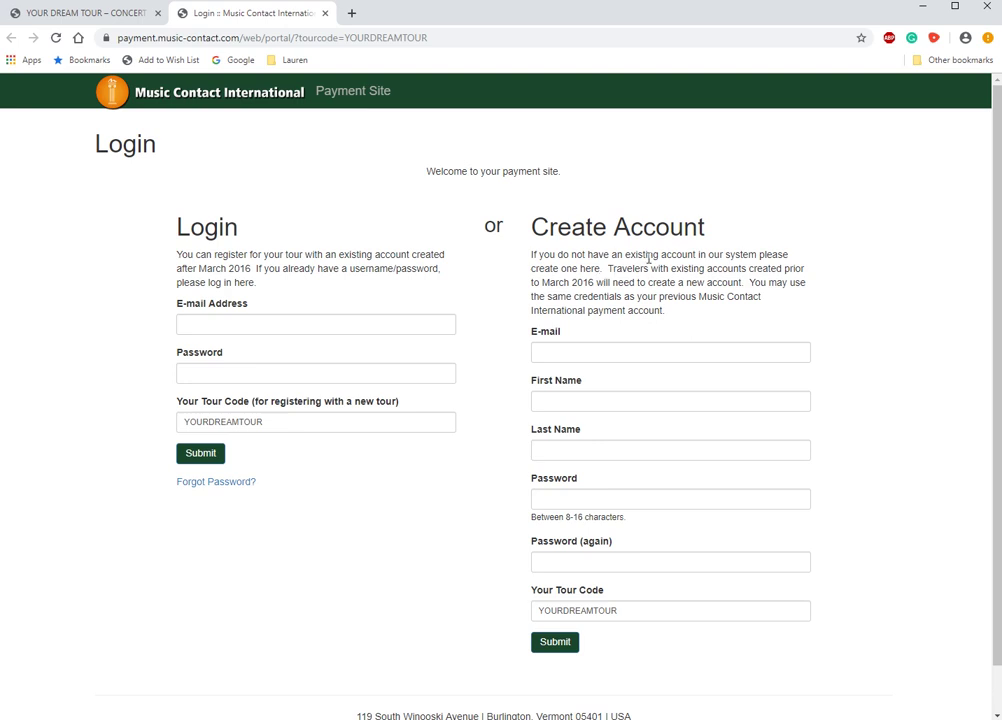
# - Create an account with the traveller's e-mail, first and last name, and a password entered twice
pyautogui.click(567, 351)
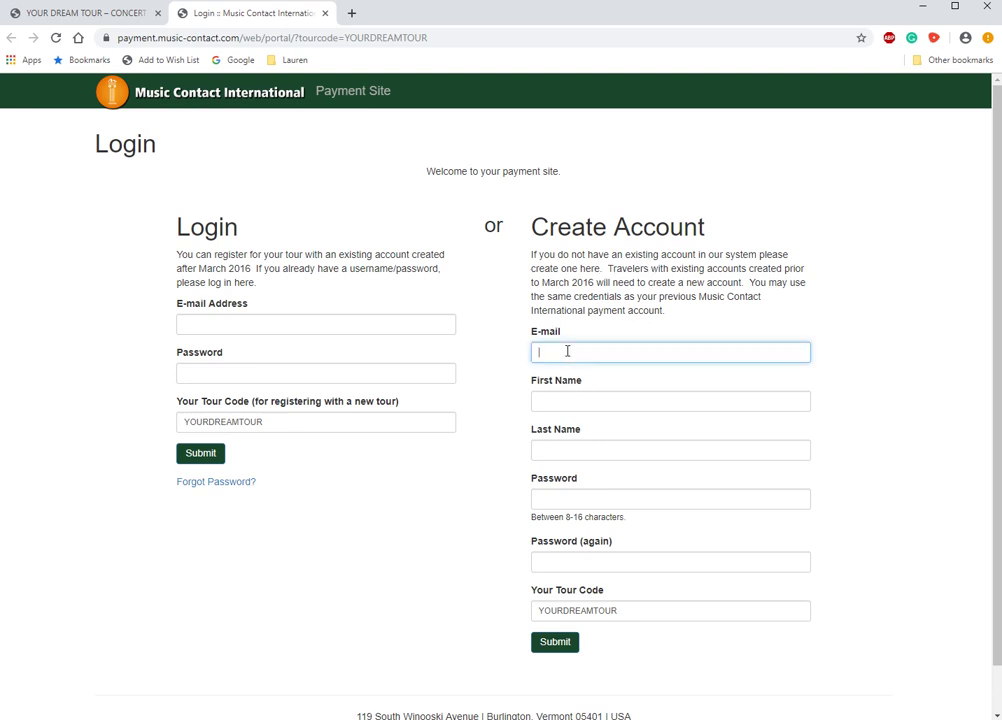
pyautogui.press('Tab')
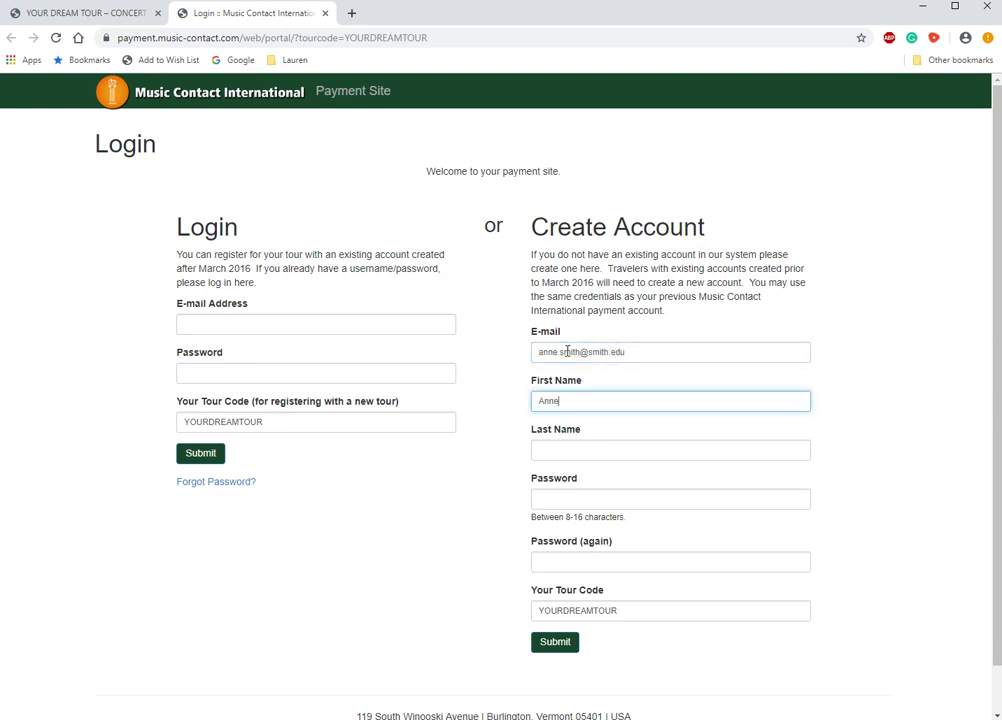
pyautogui.press('Tab')
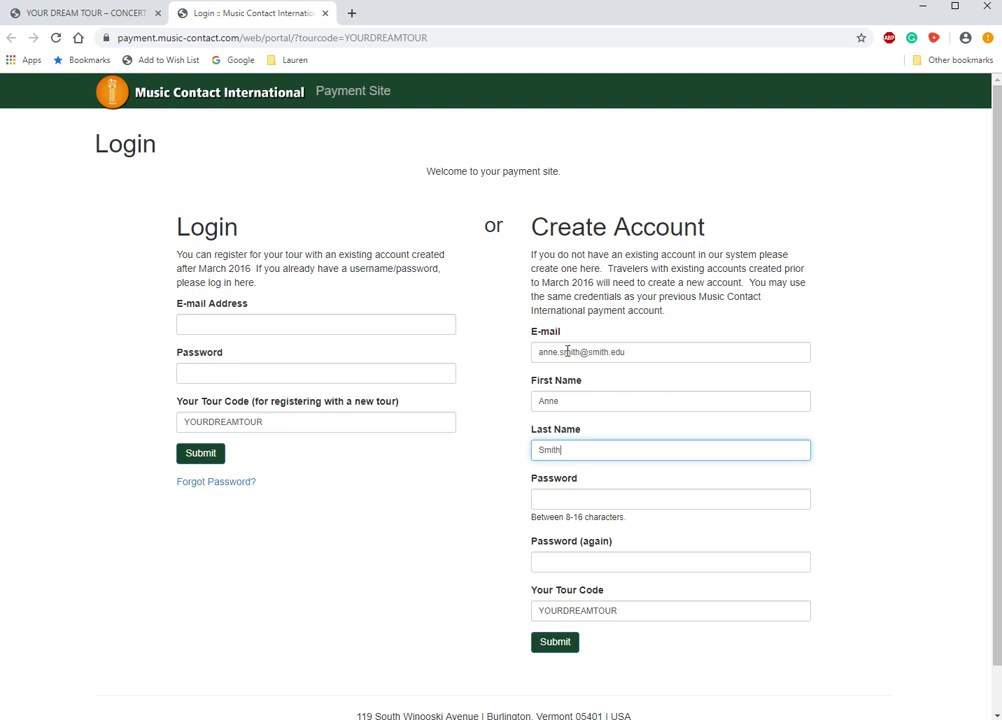
pyautogui.press('Tab')
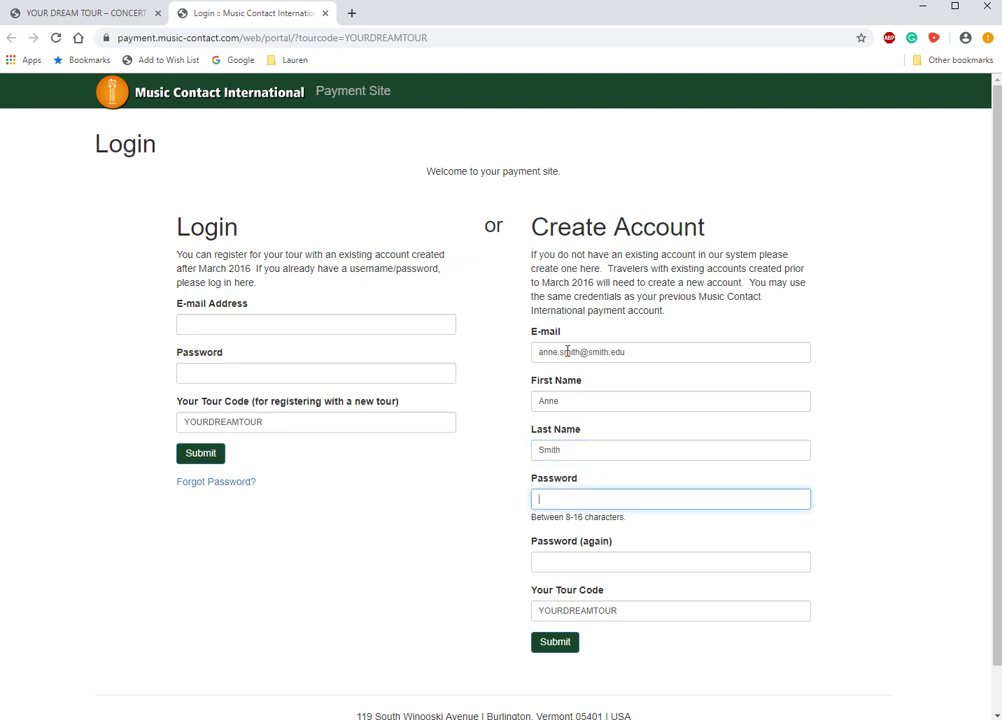
pyautogui.write('•••••••••••')
pyautogui.press('Tab')
pyautogui.write('••••••')
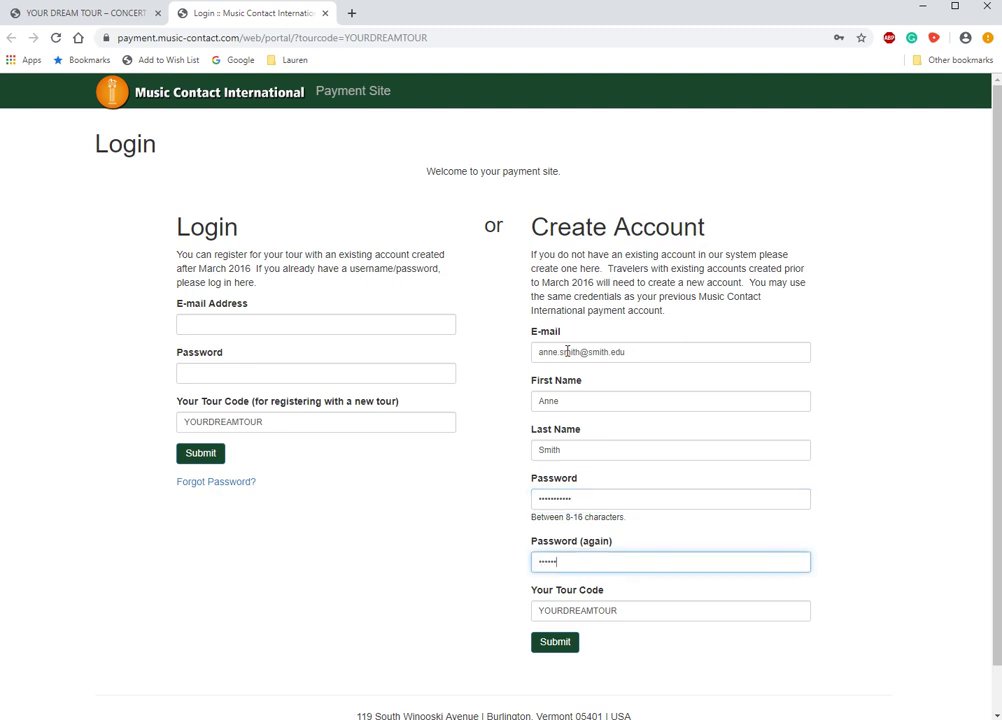
pyautogui.write('•••••')
pyautogui.click(555, 642)
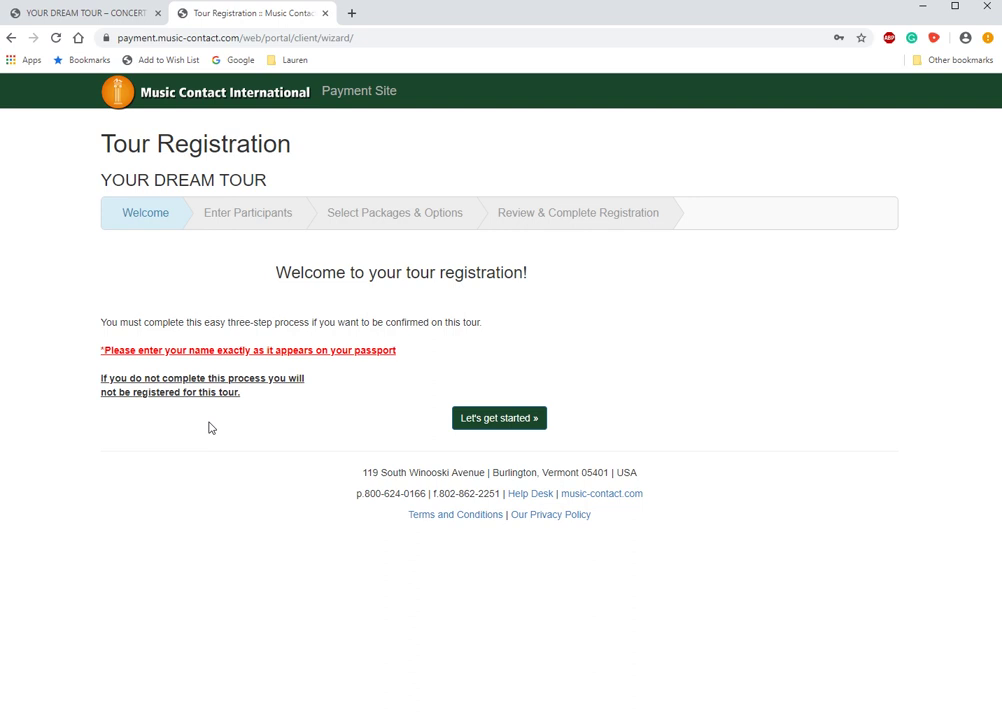
# - Start the YOUR DREAM TOUR registration wizard from its Welcome step
pyautogui.click(505, 420)
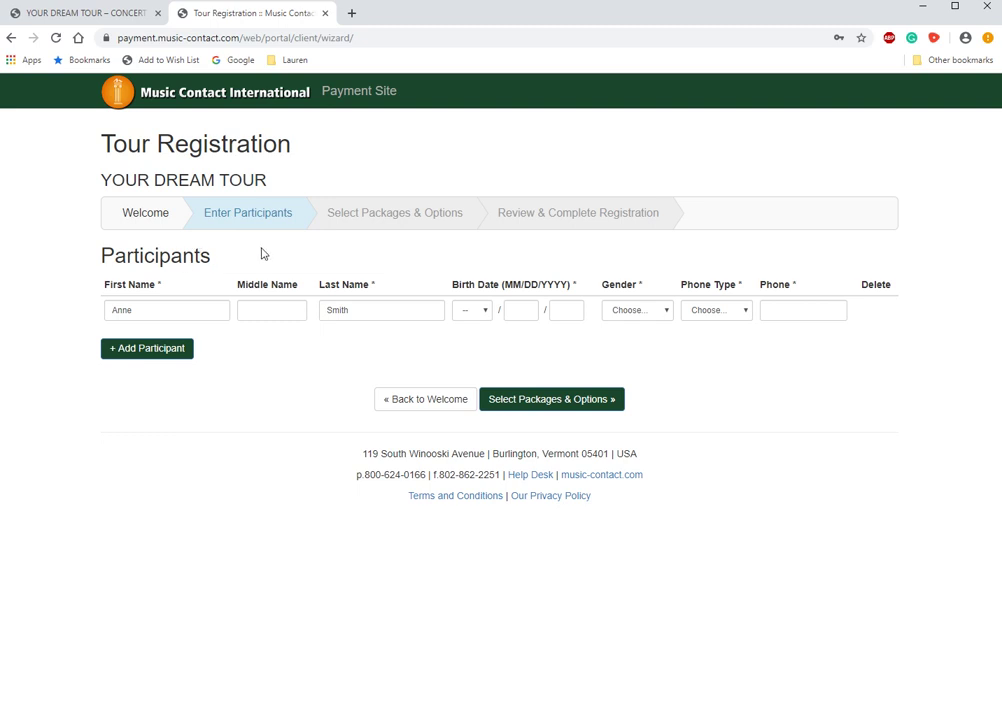
pyautogui.click(477, 314)
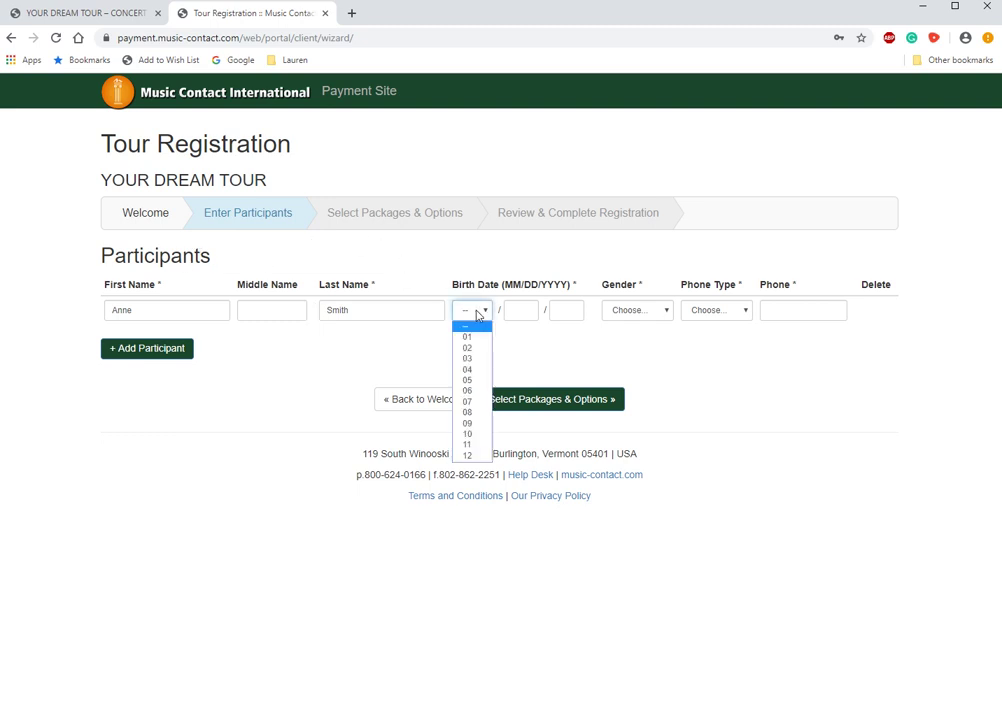
pyautogui.click(474, 369)
pyautogui.click(522, 317)
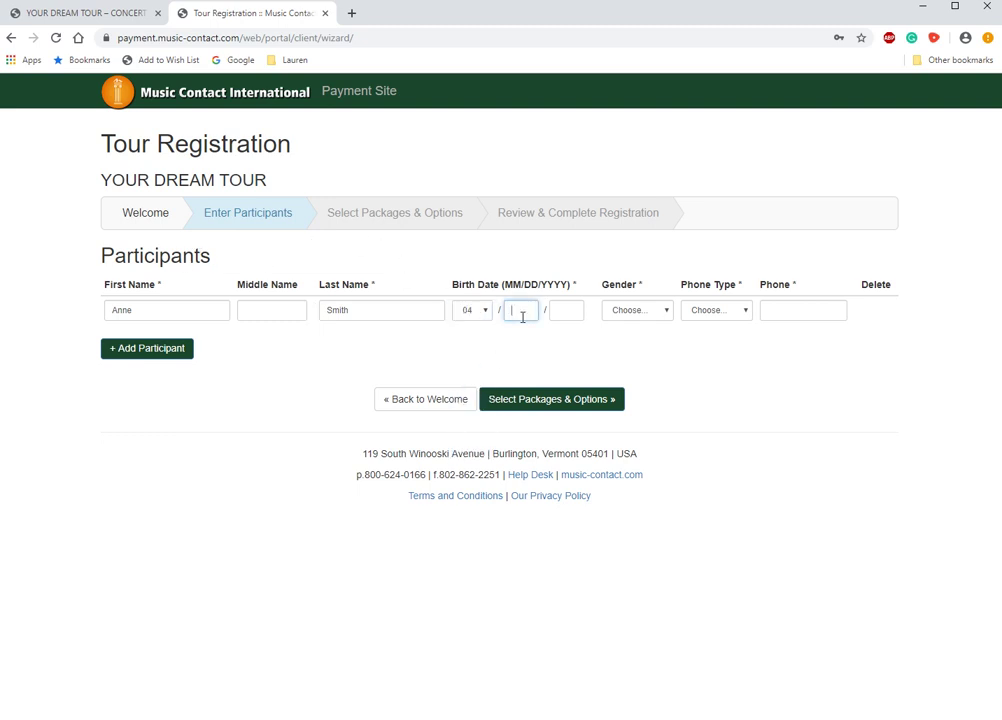
pyautogui.write('22')
pyautogui.click(560, 310)
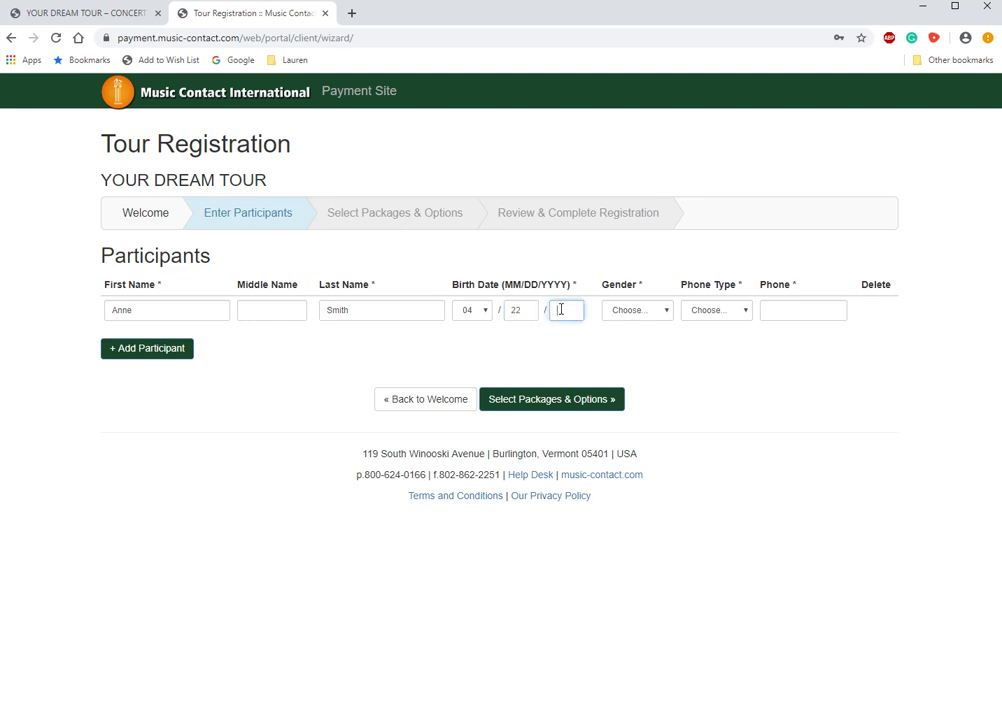
pyautogui.write('1973')
# - Set gender to Female and add the traveller's Mobile phone number, then go to Packages & Options
pyautogui.click(622, 315)
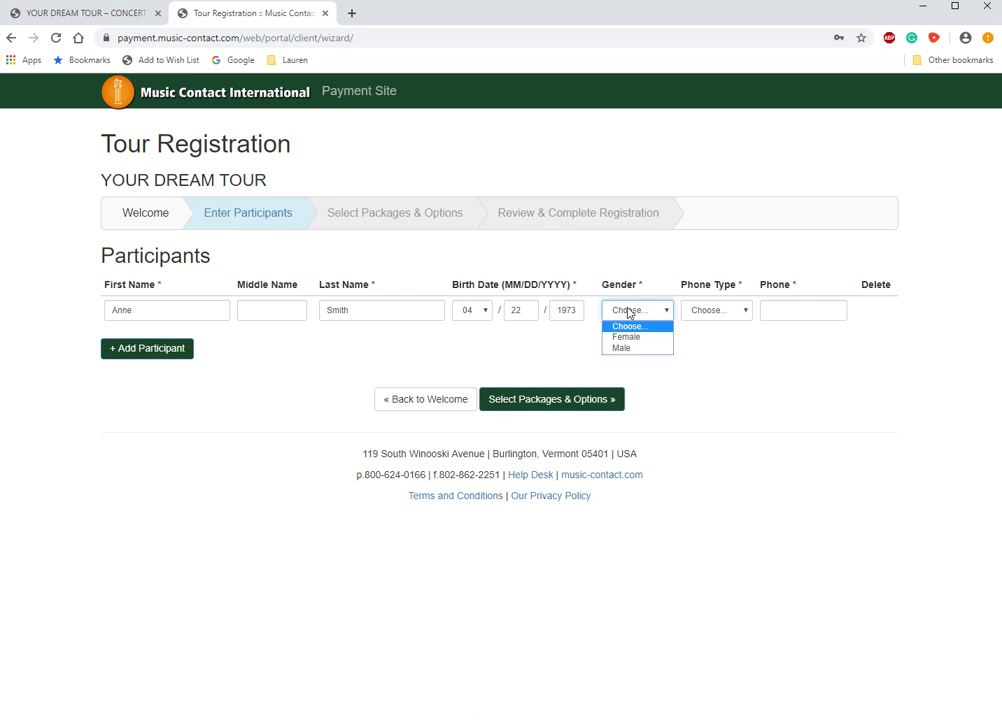
pyautogui.click(627, 335)
pyautogui.click(730, 313)
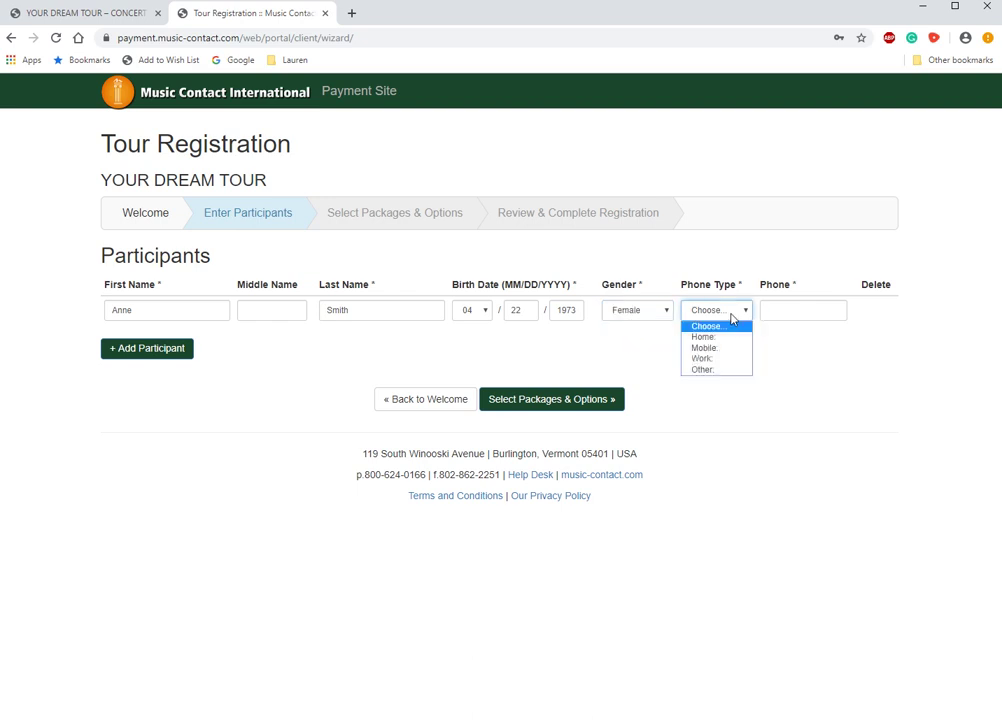
pyautogui.click(716, 348)
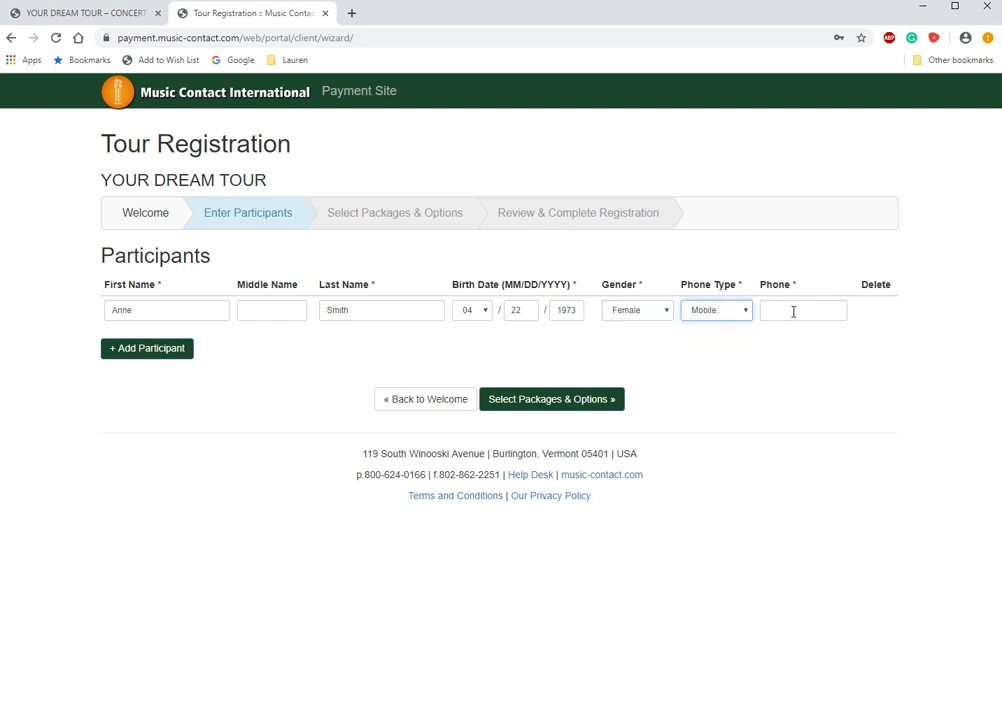
pyautogui.click(794, 311)
pyautogui.write('802')
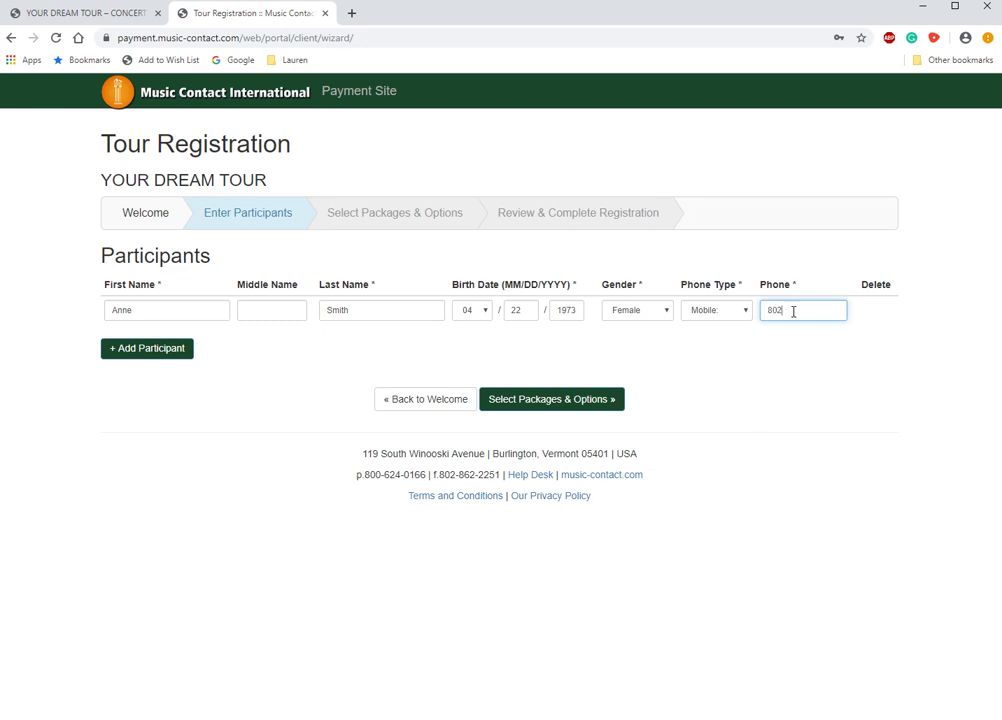
pyautogui.write('5558585')
pyautogui.click(552, 399)
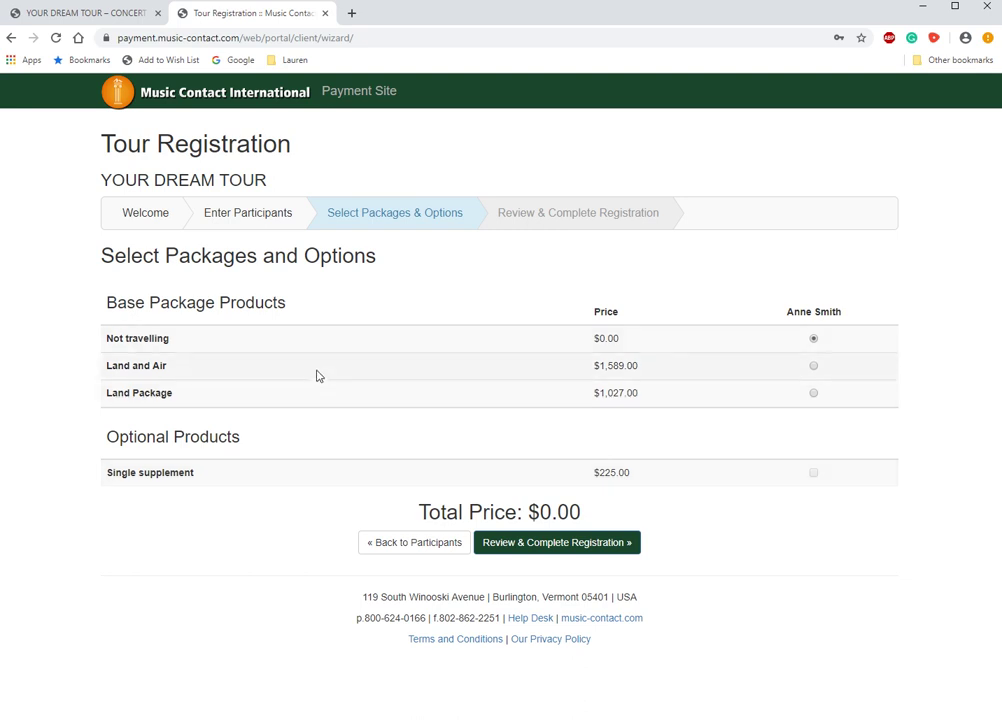
# - Choose the Land and Air package and move to the registration review
pyautogui.click(813, 366)
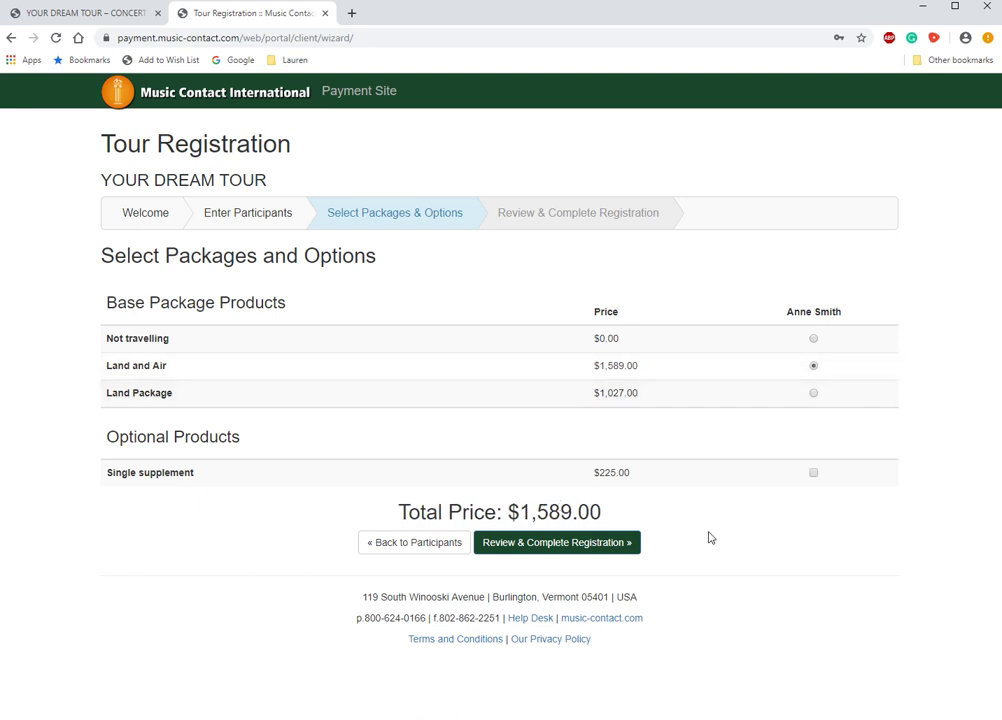
pyautogui.click(549, 546)
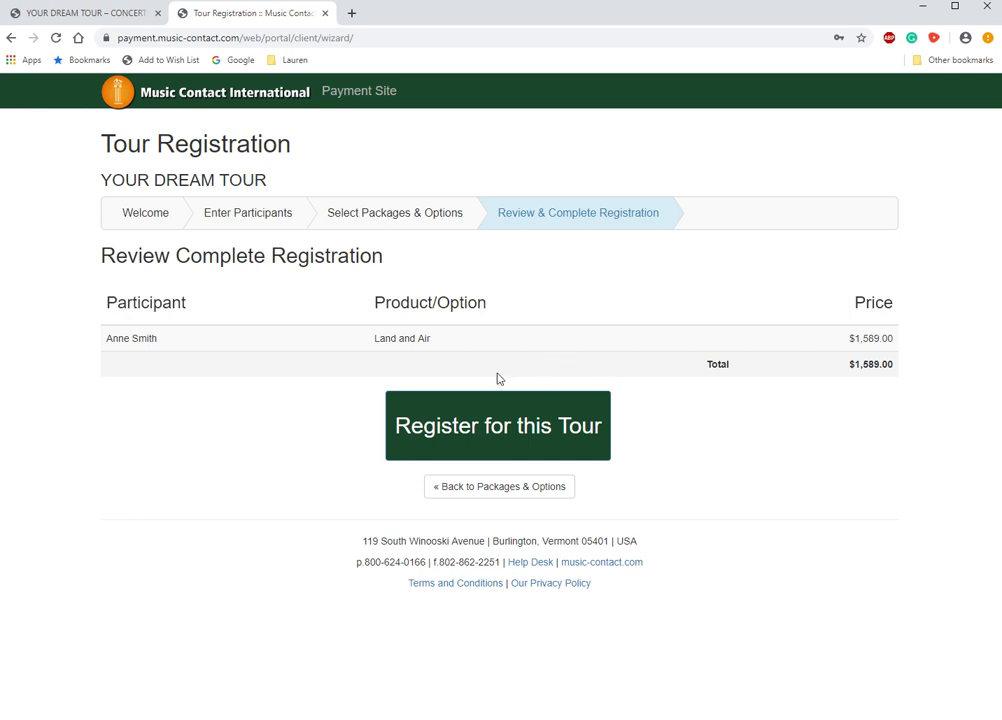
# - Recheck packages, return to the review, and register for the tour at $1,589.00
pyautogui.click(520, 487)
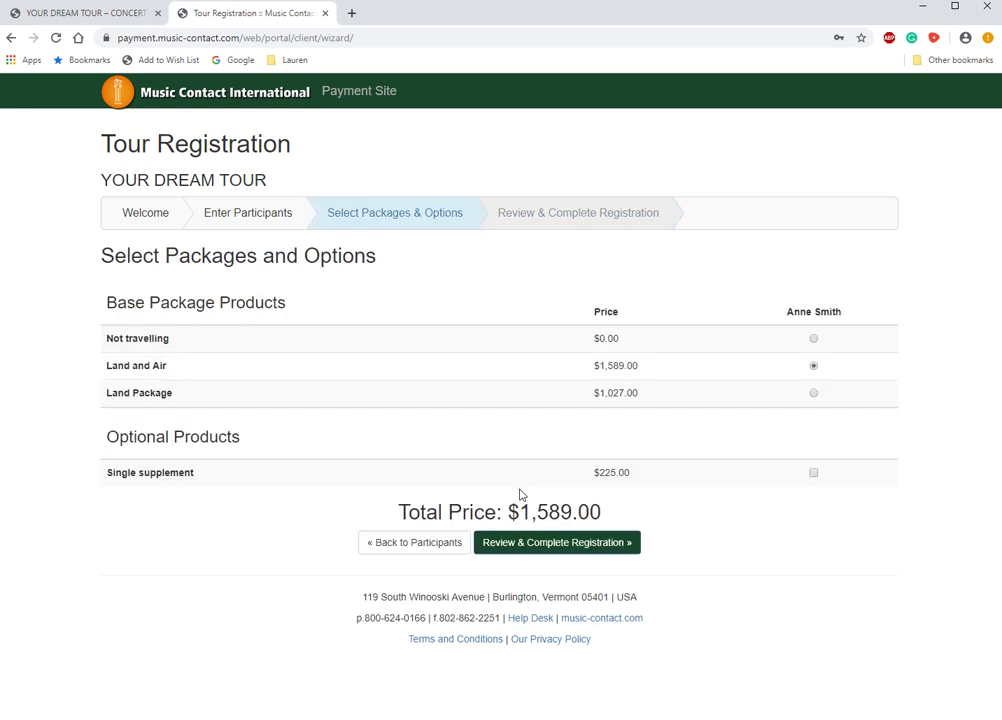
pyautogui.click(575, 546)
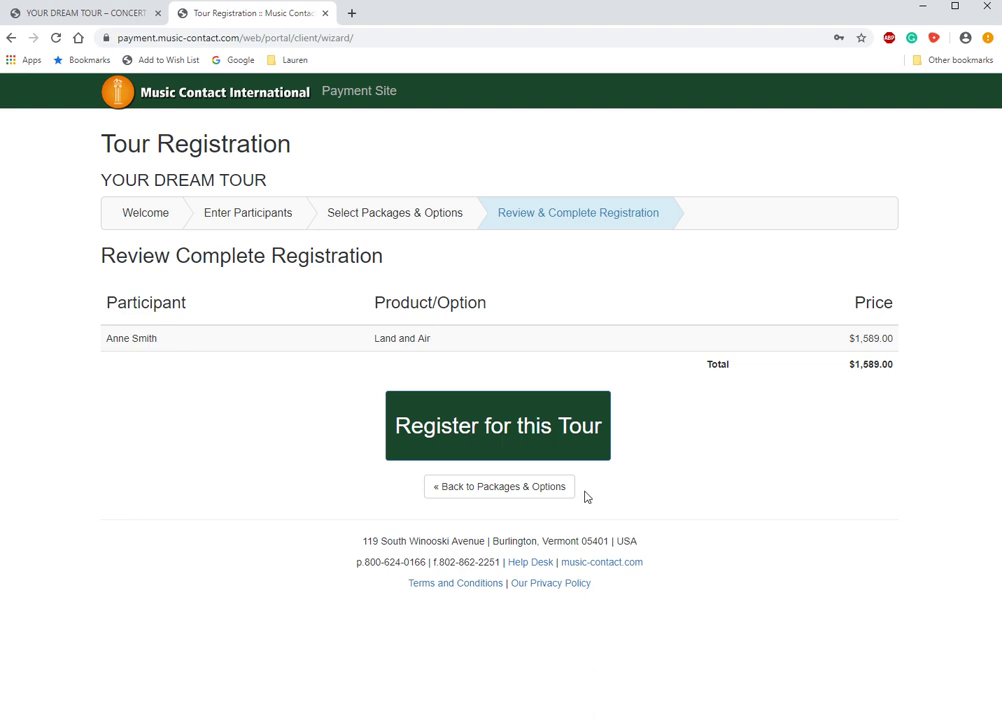
pyautogui.click(498, 439)
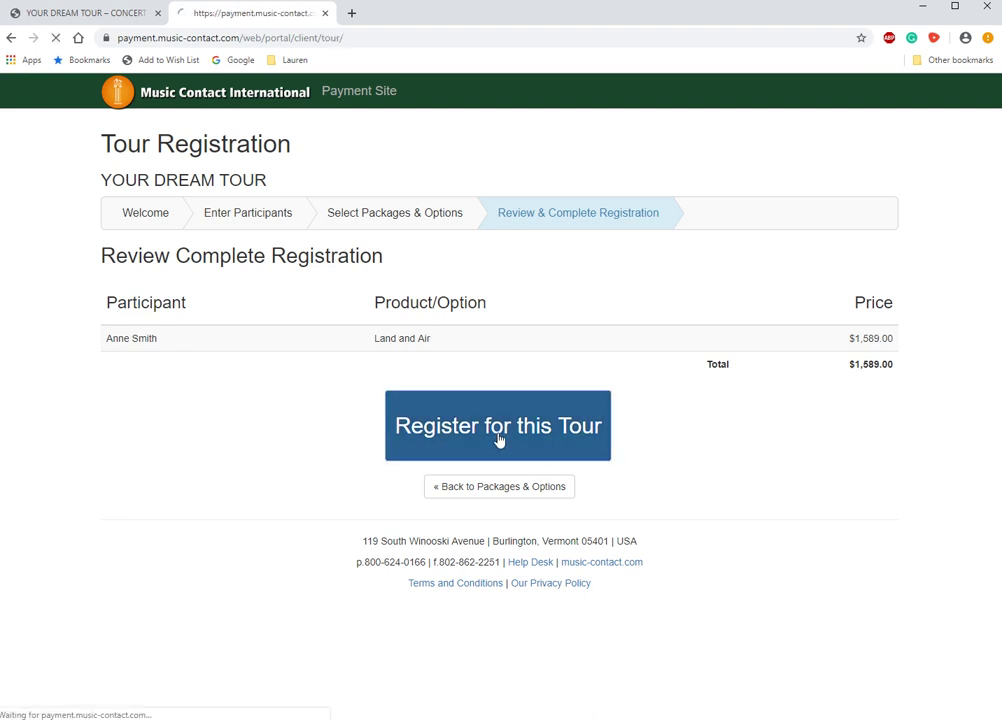